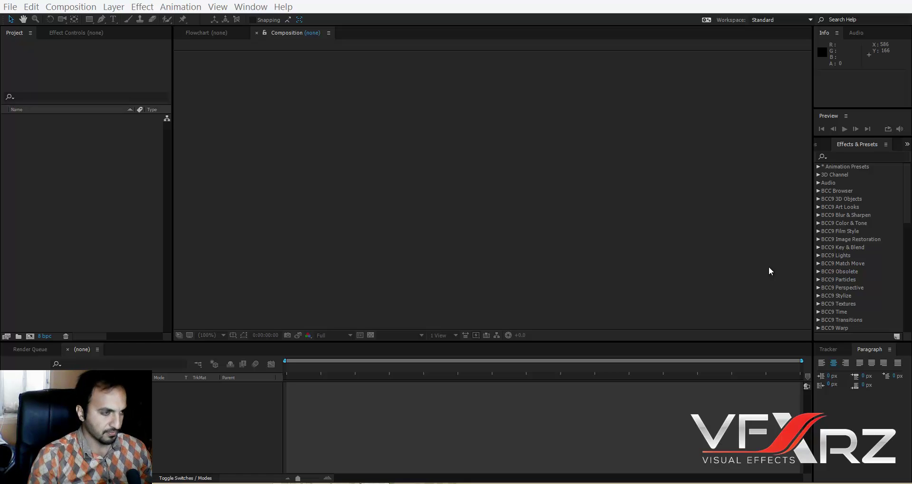
Step: Create Comp 1 as an HDTV 1080, 25 fps composition with a white background
{"action": "left_click", "coordinate": [163, 93]}
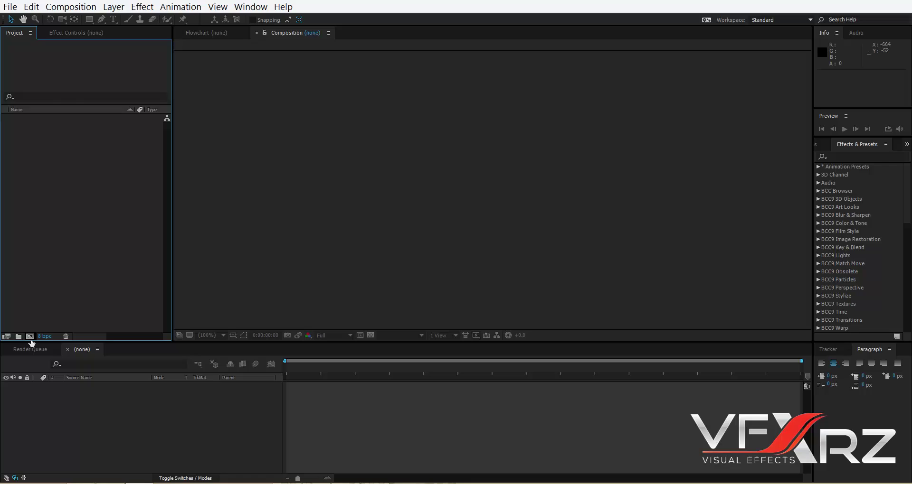
{"action": "left_click", "coordinate": [30, 337]}
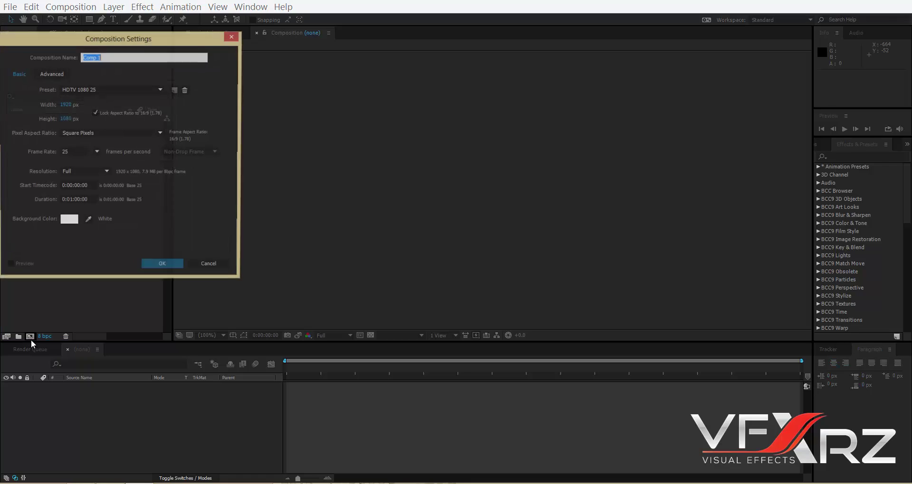
{"action": "left_click", "coordinate": [162, 267]}
Step: Add a full-frame deep red solid layer, Deep Red Solid 1, to the comp
{"action": "right_click", "coordinate": [182, 400]}
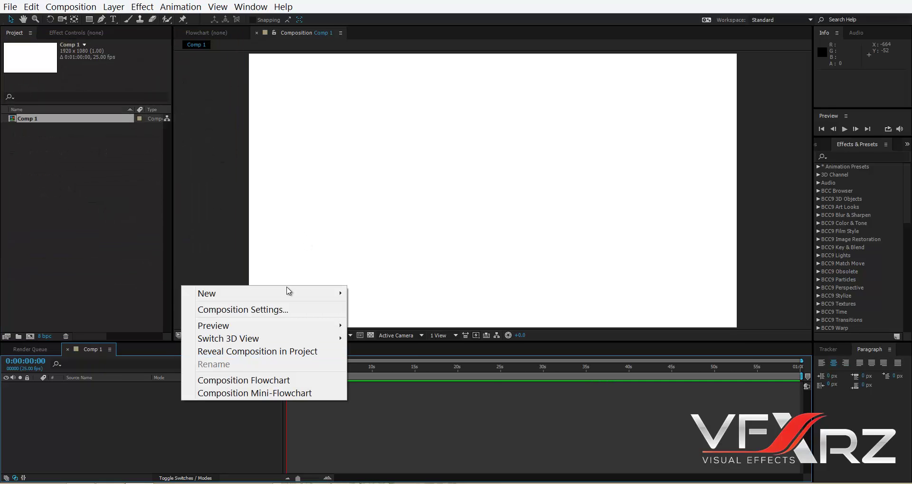
{"action": "mouse_move", "coordinate": [295, 293]}
{"action": "left_click", "coordinate": [403, 328]}
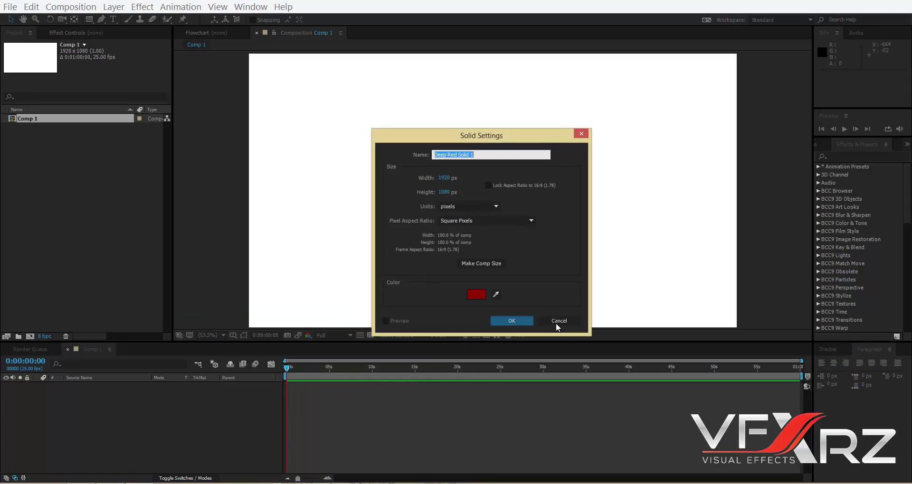
{"action": "left_click", "coordinate": [479, 296]}
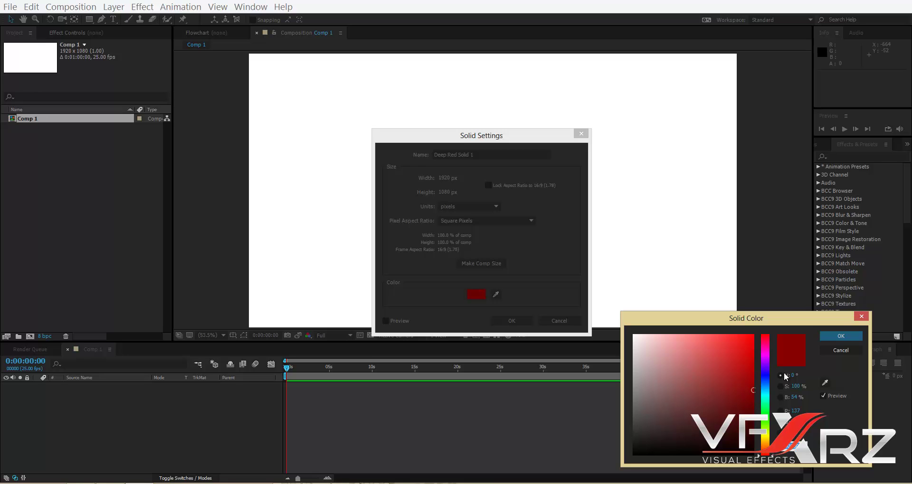
{"action": "left_click", "coordinate": [839, 337]}
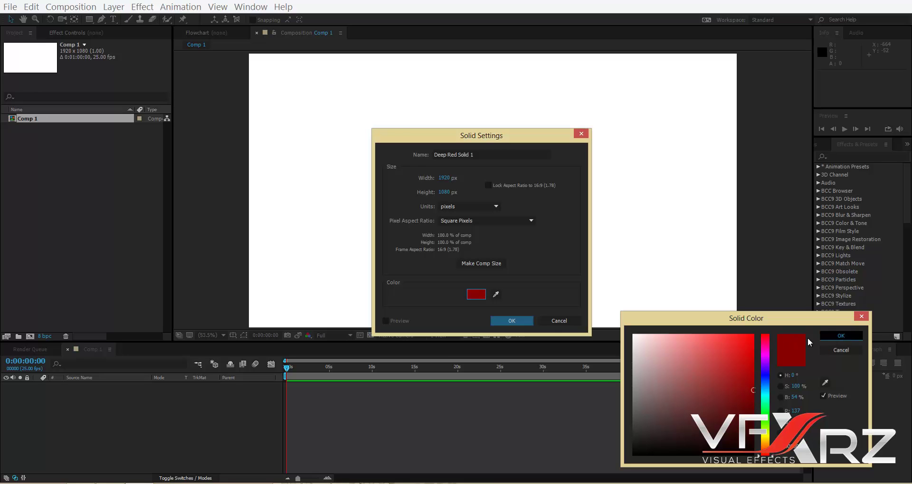
{"action": "left_click", "coordinate": [525, 321]}
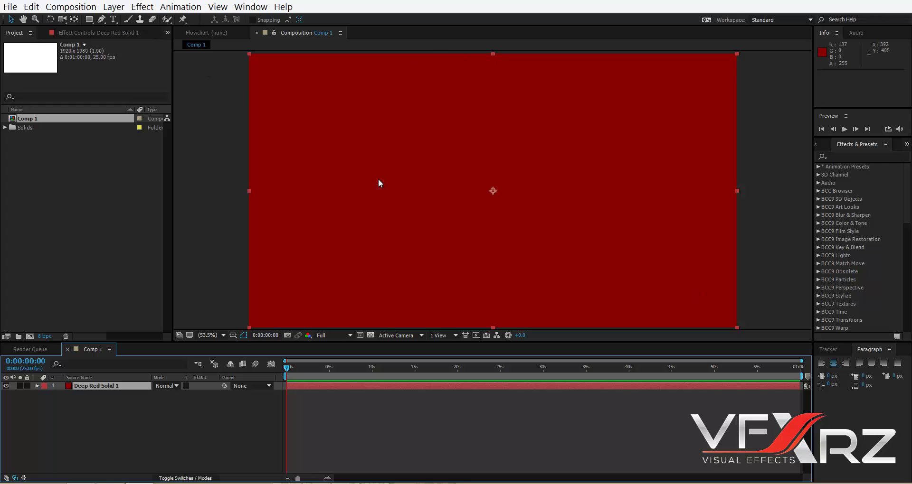
Step: Apply Effect > Simulation > CC Mr. Mercury to Deep Red Solid 1
{"action": "left_click", "coordinate": [114, 386]}
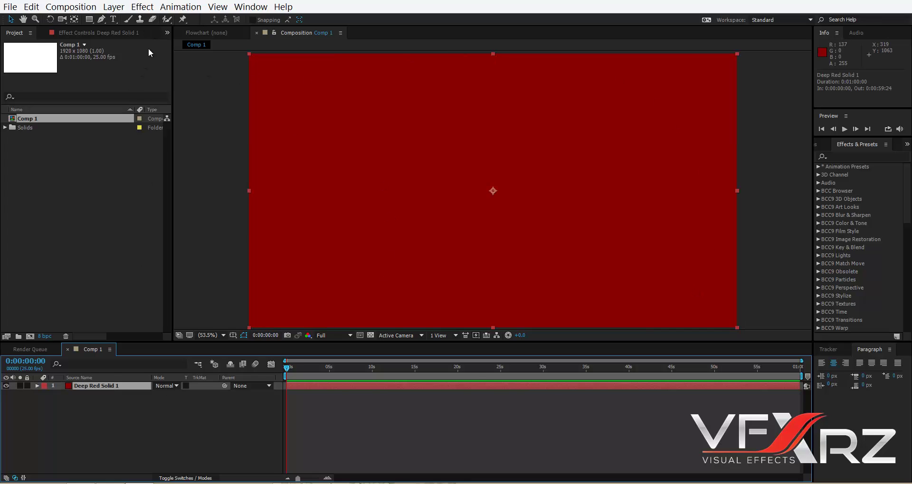
{"action": "left_click", "coordinate": [157, 9]}
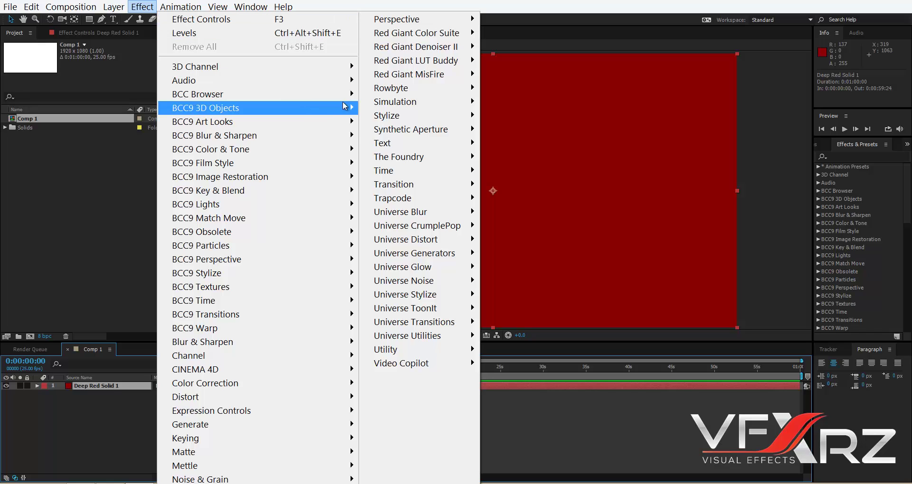
{"action": "mouse_move", "coordinate": [390, 106]}
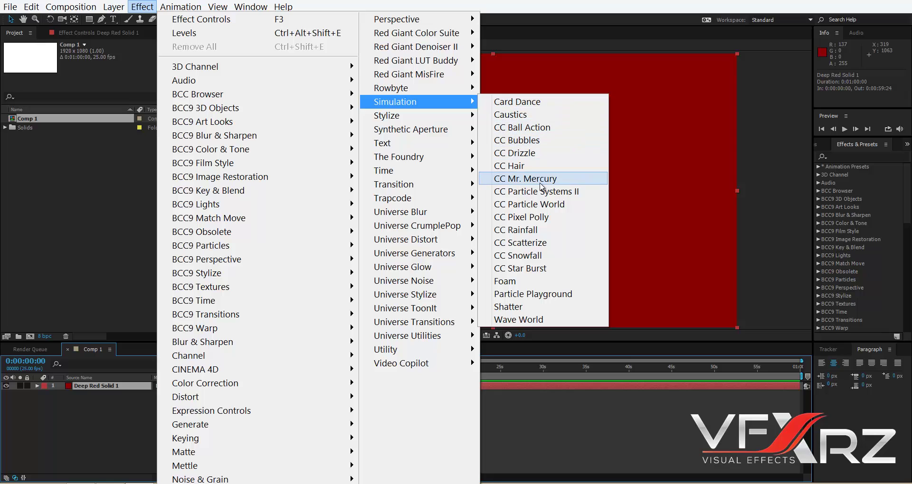
{"action": "left_click", "coordinate": [554, 180]}
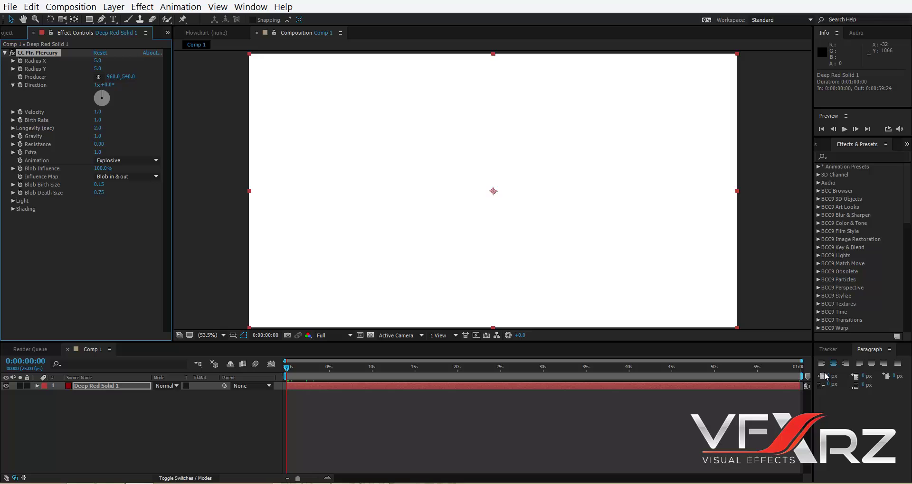
Step: Preview the default blob animation and park the time indicator at 0:00:00:24
{"action": "left_click", "coordinate": [847, 129]}
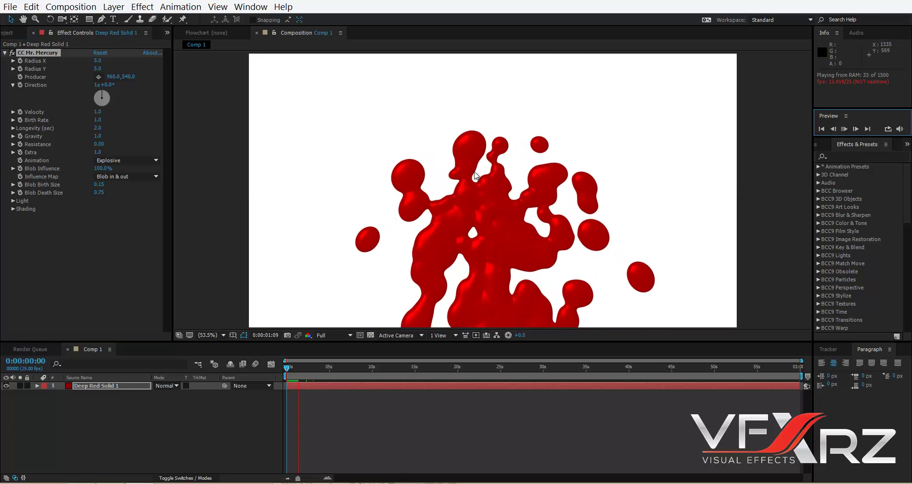
{"action": "left_click_drag", "start_coordinate": [298, 368], "coordinate": [287, 369]}
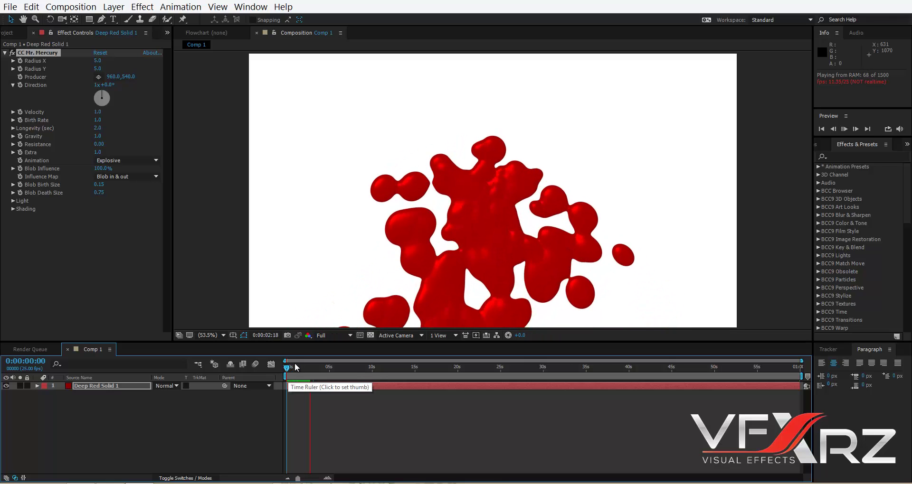
{"action": "left_click", "coordinate": [298, 369]}
{"action": "left_click_drag", "start_coordinate": [298, 370], "coordinate": [295, 369]}
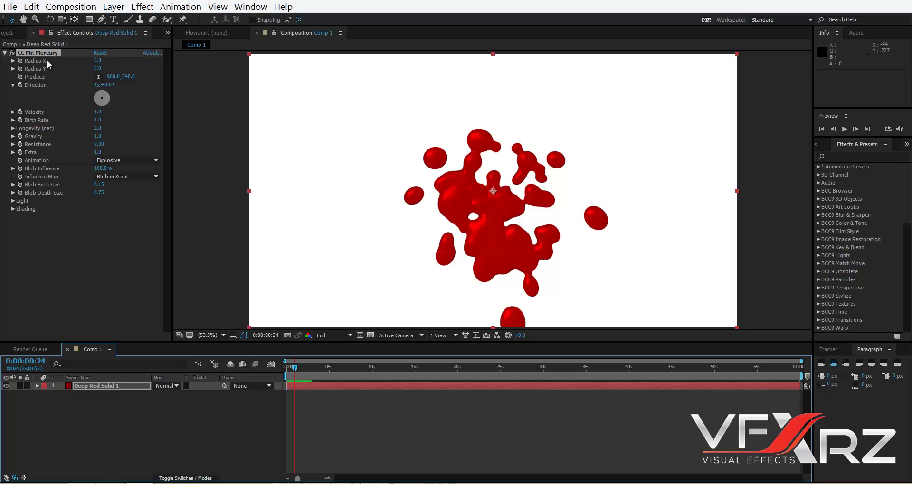
Step: Raise CC Mr. Mercury's Radius X to 104.0 and preview the wider blob spread
{"action": "left_click_drag", "start_coordinate": [98, 65], "coordinate": [143, 62]}
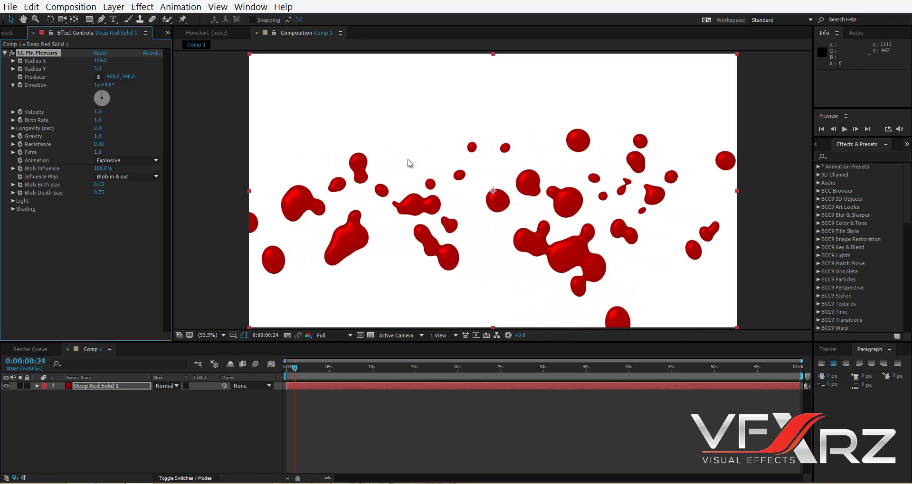
{"action": "key", "text": "space"}
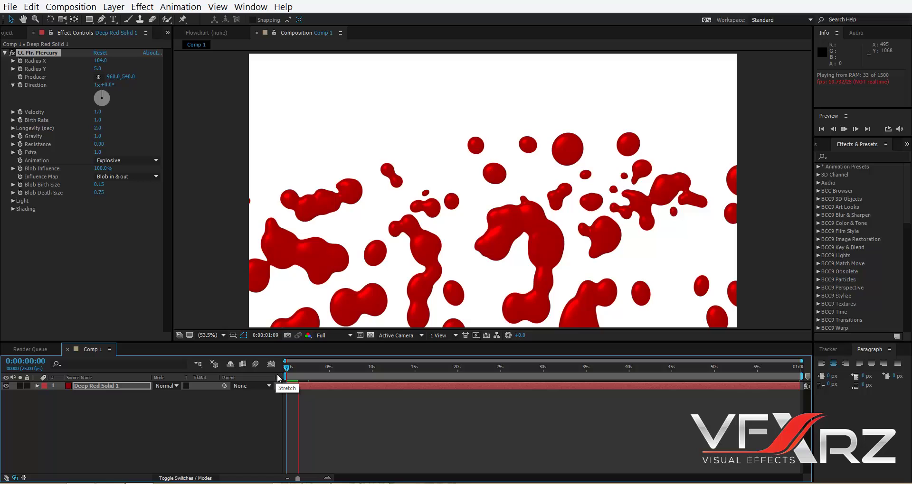
{"action": "key", "text": "space"}
{"action": "key", "text": "space"}
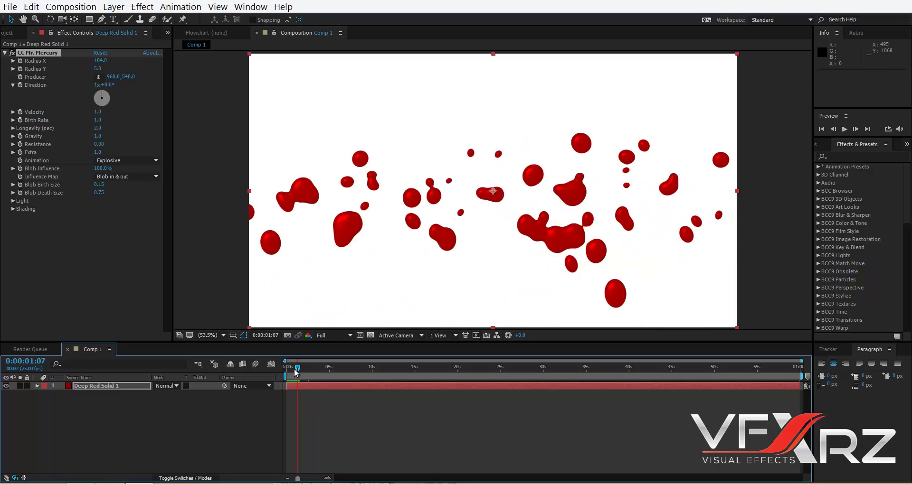
Step: Reset Radius X to 5.0, raise Radius Y to 105.0, and preview the vertical spread
{"action": "left_click", "coordinate": [102, 60]}
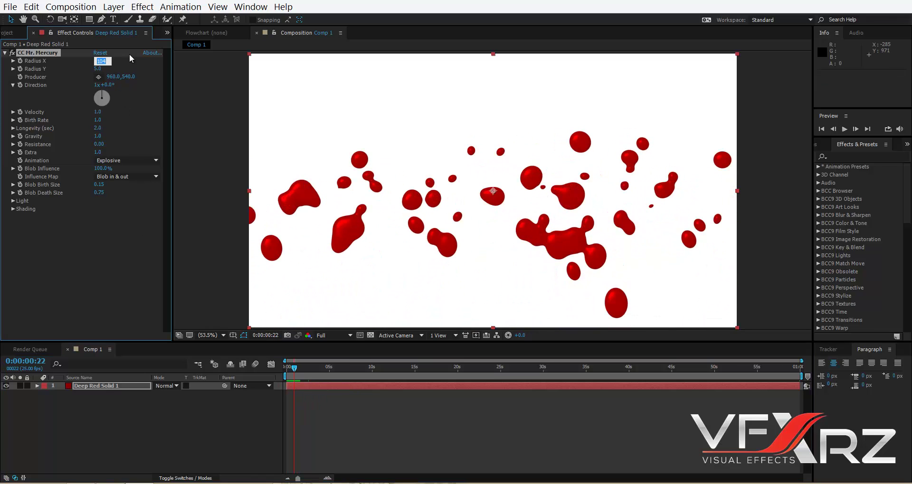
{"action": "key", "text": "Return"}
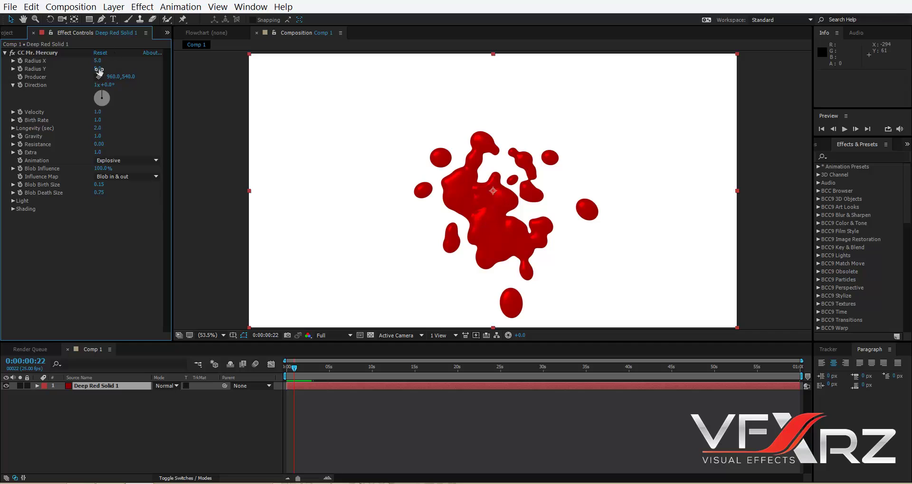
{"action": "left_click_drag", "start_coordinate": [105, 70], "coordinate": [174, 64]}
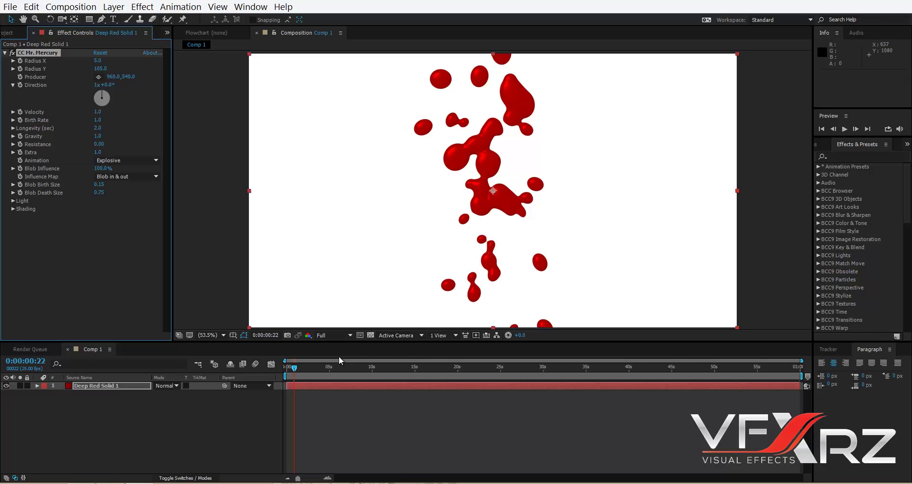
{"action": "key", "text": "space"}
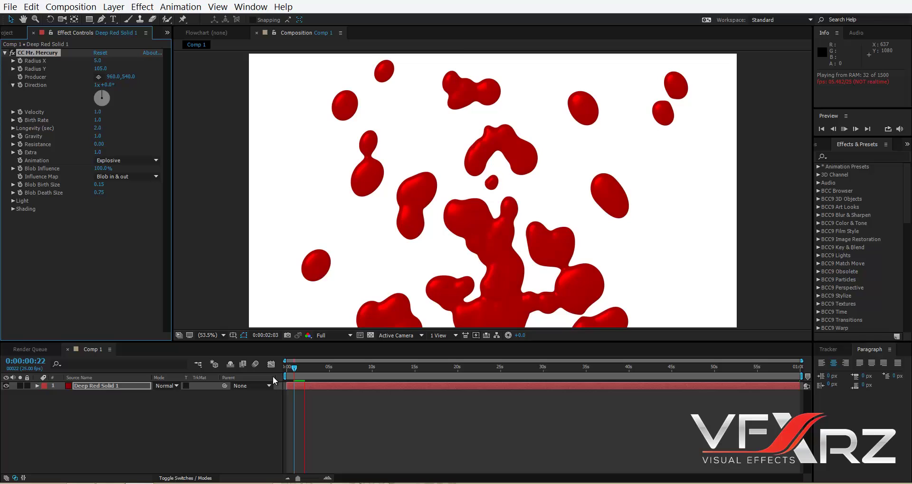
Step: At about 0:00:01:11, turn the Direction dial to 1x+42.0°, briefly testing Velocity
{"action": "left_click_drag", "start_coordinate": [300, 361], "coordinate": [277, 374]}
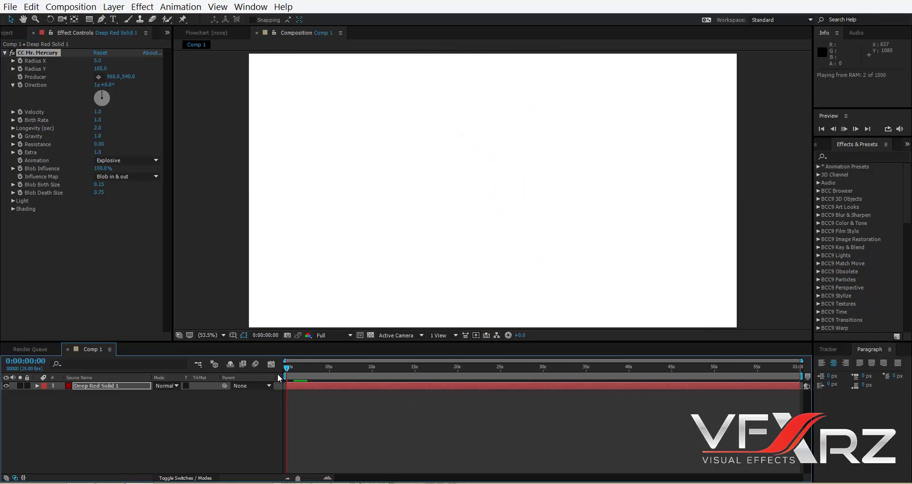
{"action": "key", "text": "space"}
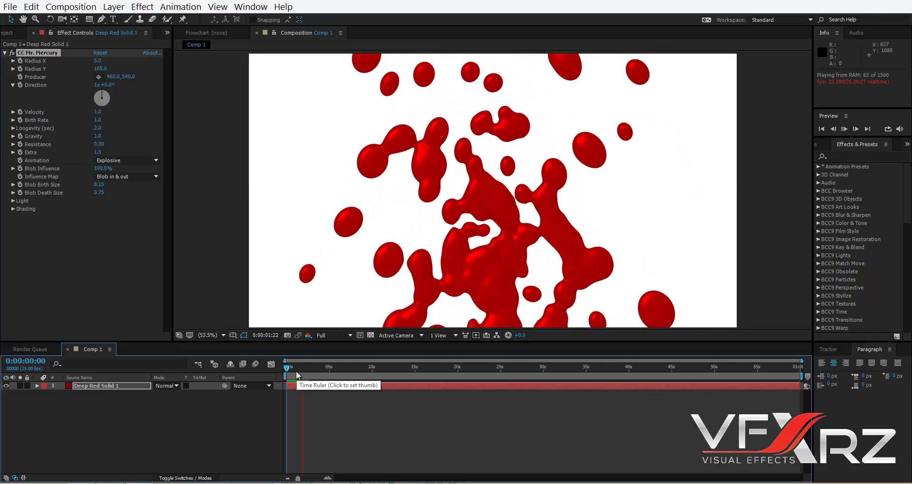
{"action": "key", "text": "space"}
{"action": "left_click_drag", "start_coordinate": [295, 375], "coordinate": [300, 375]}
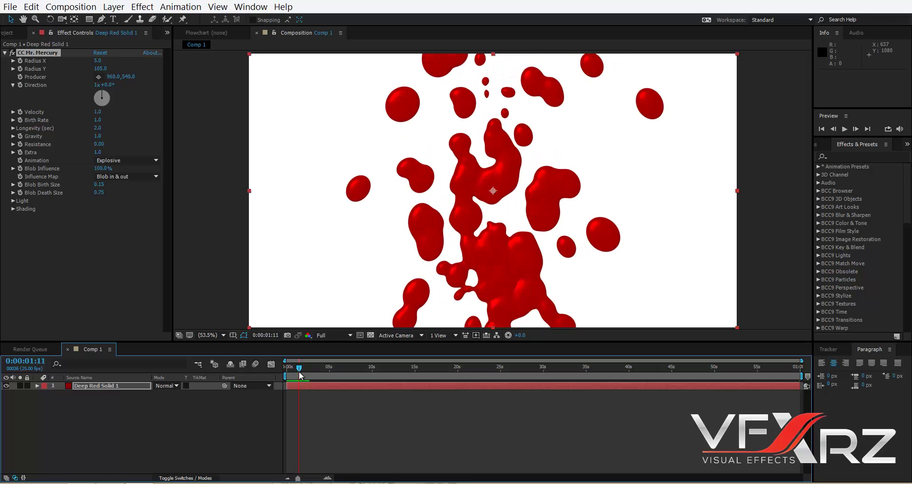
{"action": "left_click_drag", "start_coordinate": [109, 83], "coordinate": [160, 97]}
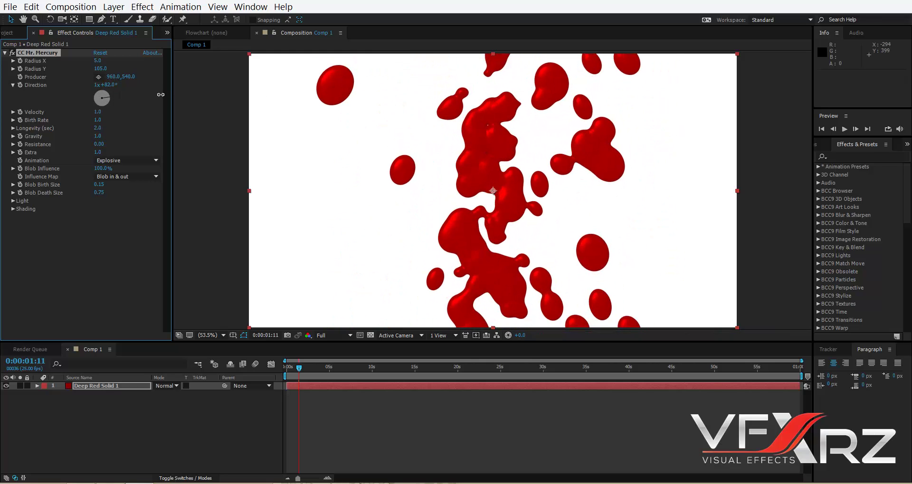
{"action": "left_click_drag", "start_coordinate": [106, 109], "coordinate": [123, 139]}
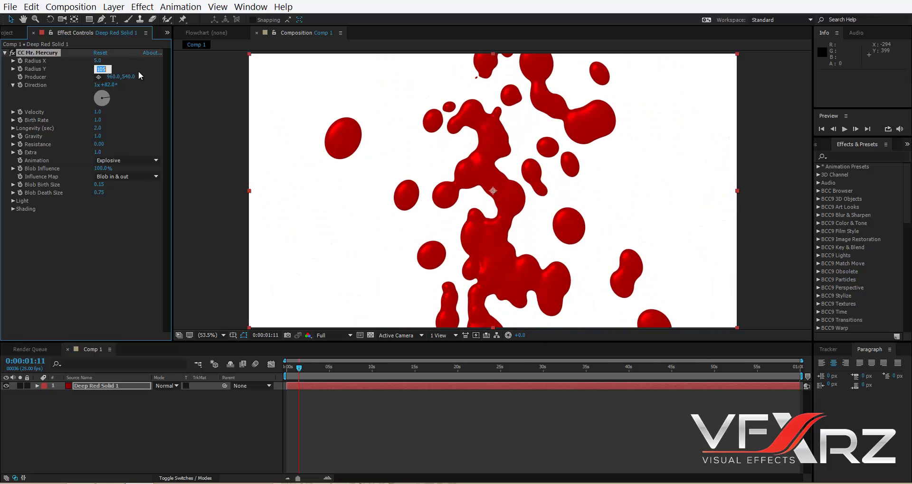
Step: Set Radius Y to 5.0, Direction to 1x+1.0° and Velocity to 15.0, then preview the burst
{"action": "type", "text": "5"}
{"action": "key", "text": "Return"}
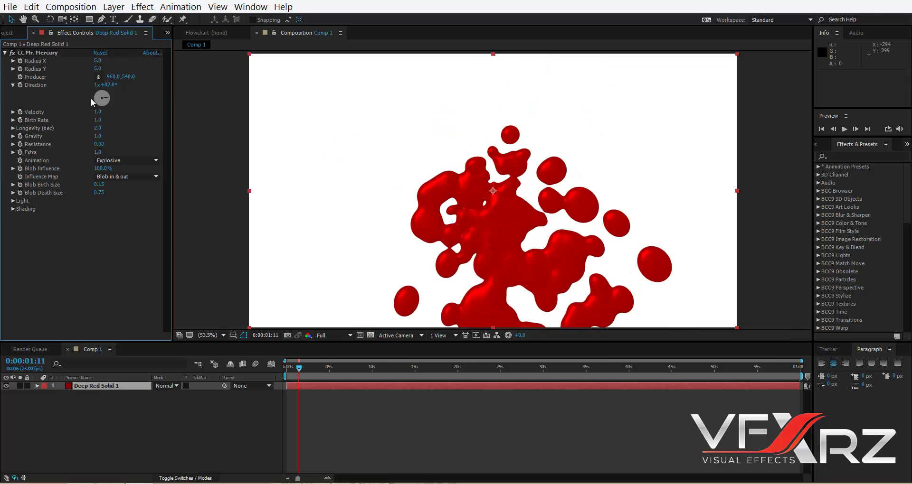
{"action": "left_click_drag", "start_coordinate": [98, 98], "coordinate": [102, 92]}
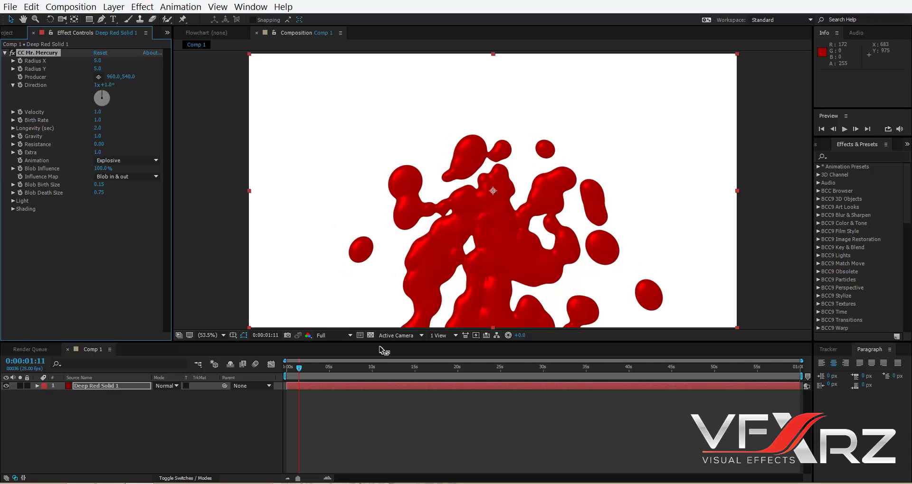
{"action": "key", "text": "Home"}
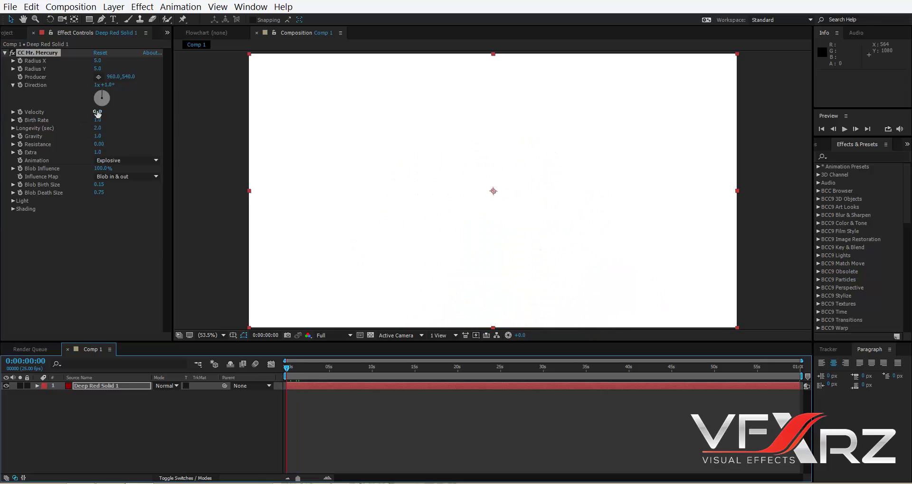
{"action": "left_click_drag", "start_coordinate": [98, 114], "coordinate": [122, 114]}
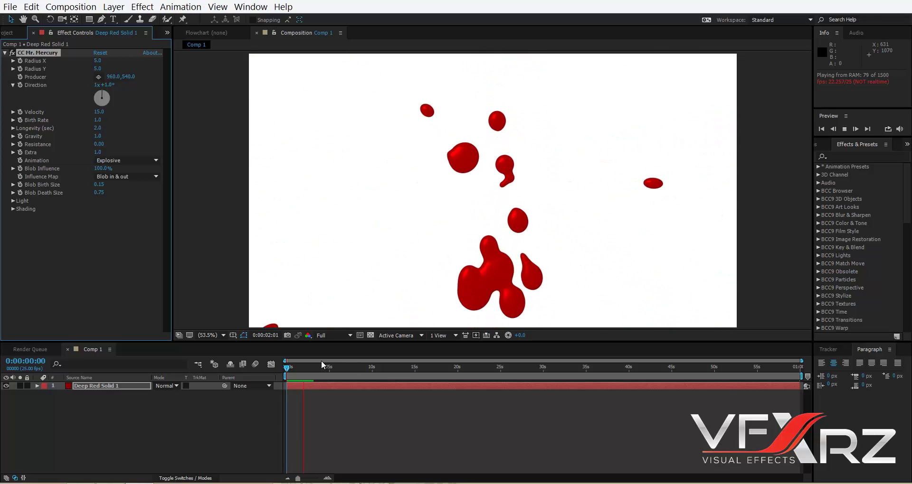
{"action": "left_click", "coordinate": [295, 364]}
{"action": "mouse_move", "coordinate": [297, 368]}
{"action": "left_mouse_down"}
{"action": "mouse_move", "coordinate": [318, 368]}
{"action": "mouse_move", "coordinate": [301, 375]}
{"action": "mouse_move", "coordinate": [312, 374]}
{"action": "left_mouse_up"}
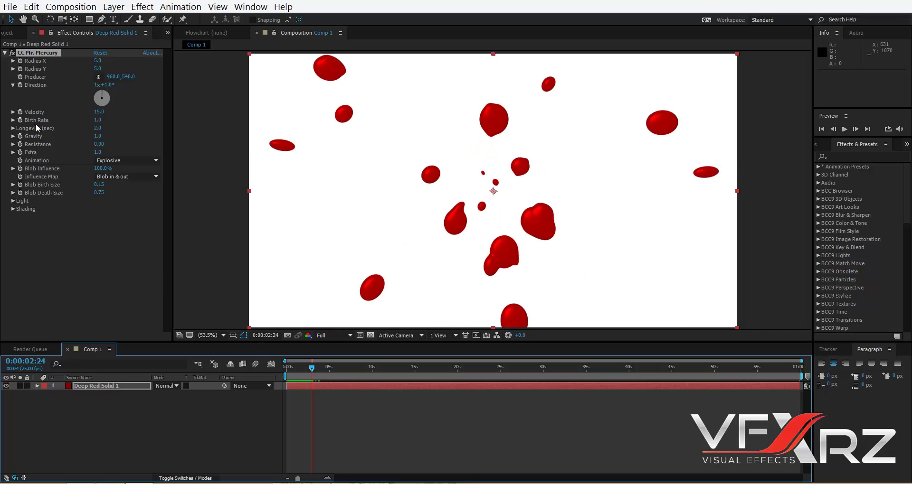
Step: Raise Birth Rate to 16.5 and replay the dense splash from 0:00:00:00
{"action": "left_click_drag", "start_coordinate": [95, 121], "coordinate": [203, 118]}
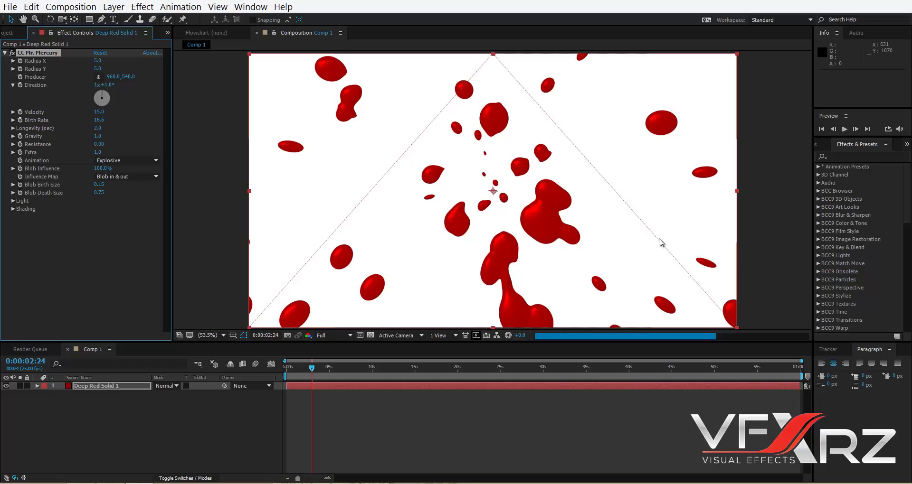
{"action": "left_click_drag", "start_coordinate": [307, 373], "coordinate": [271, 372]}
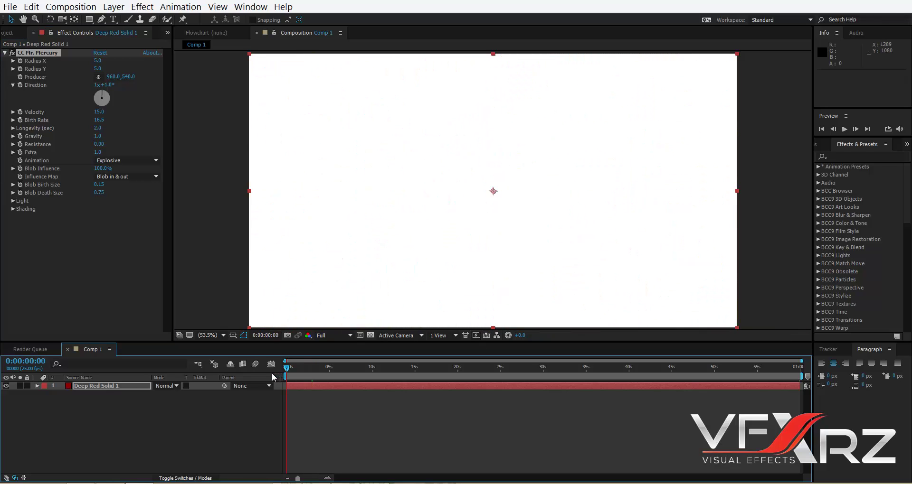
{"action": "key", "text": "space"}
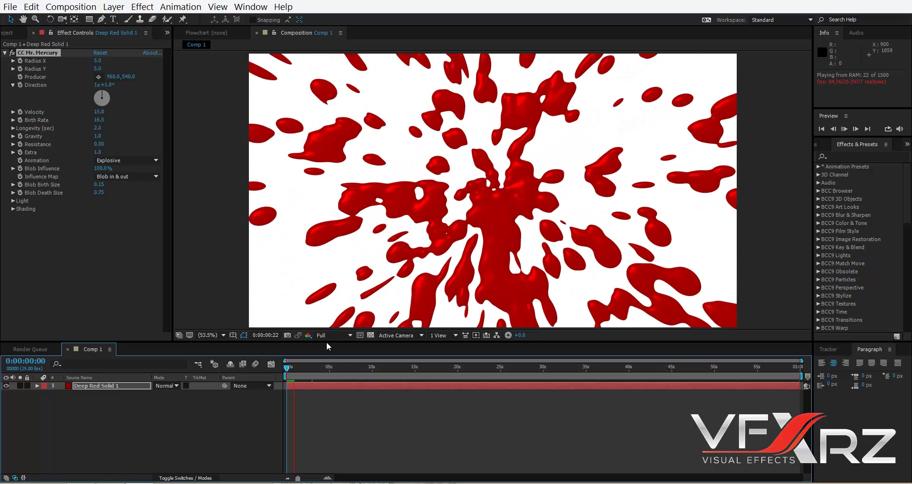
Step: Set Gravity to 0.0 at frame 17, then preview the even burst from 0:00:02:10
{"action": "left_click", "coordinate": [283, 366]}
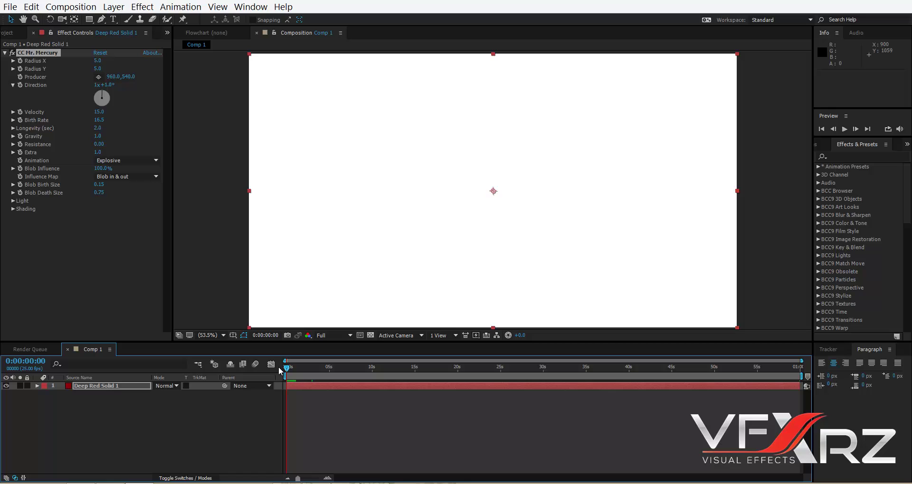
{"action": "left_click_drag", "start_coordinate": [288, 371], "coordinate": [292, 369]}
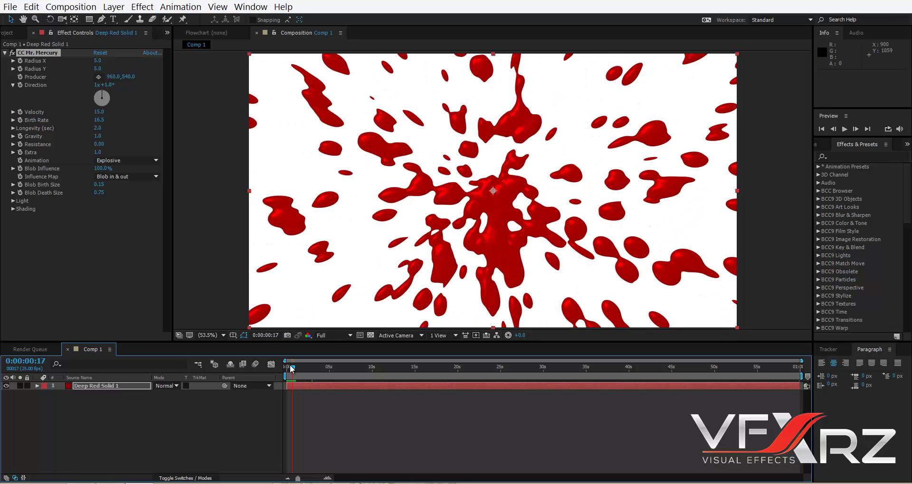
{"action": "left_click", "coordinate": [108, 140]}
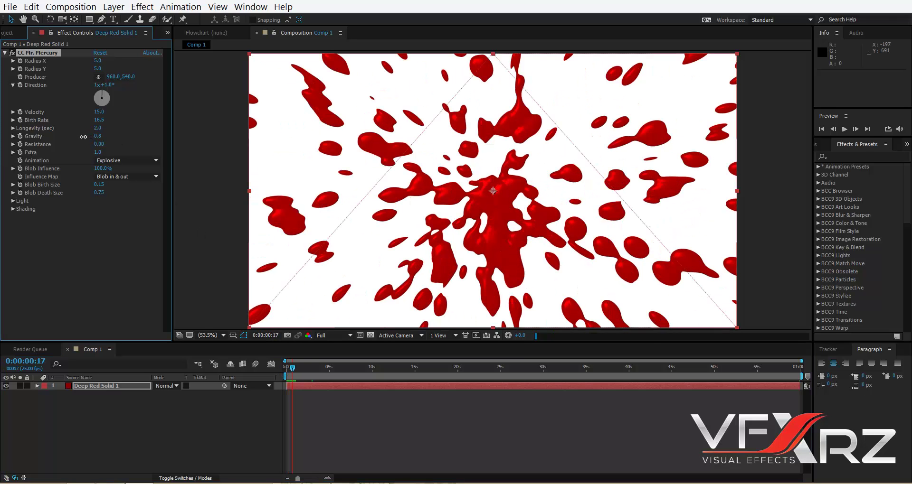
{"action": "left_click_drag", "start_coordinate": [83, 136], "coordinate": [49, 136]}
{"action": "key", "text": "space"}
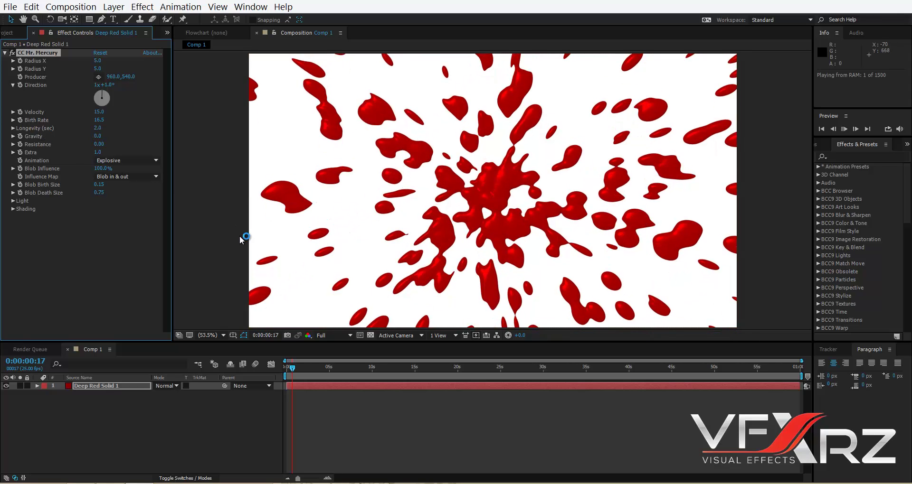
{"action": "key", "text": "space"}
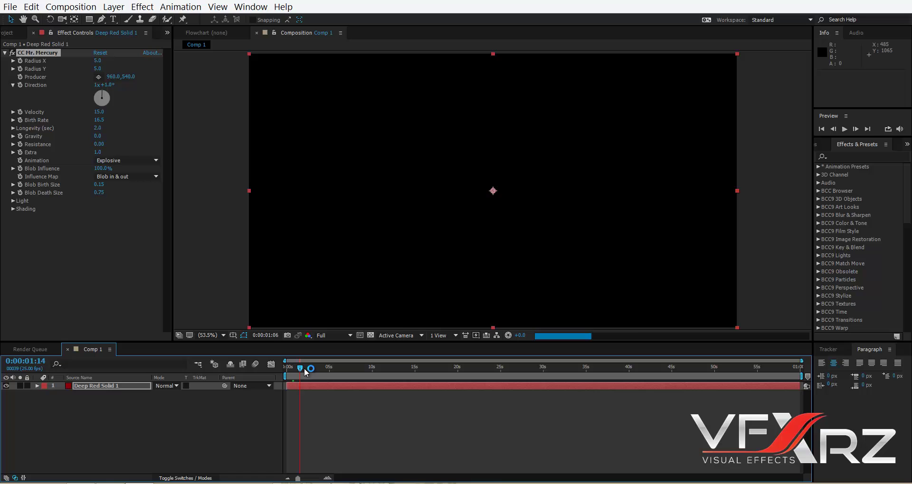
{"action": "left_click", "coordinate": [306, 368]}
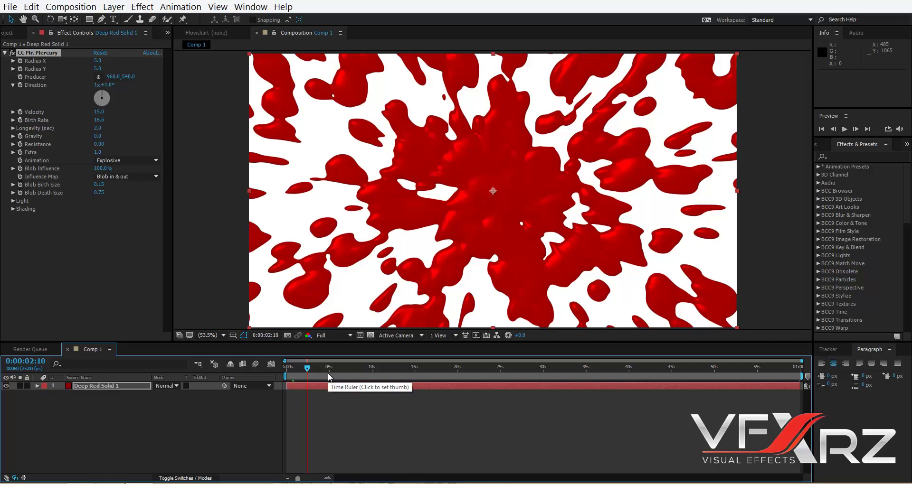
{"action": "key", "text": "space"}
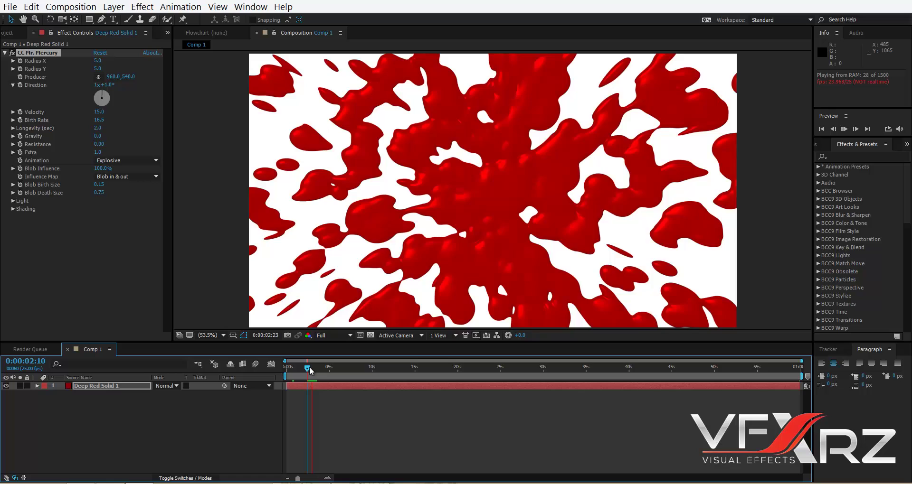
{"action": "left_click_drag", "start_coordinate": [309, 370], "coordinate": [311, 372]}
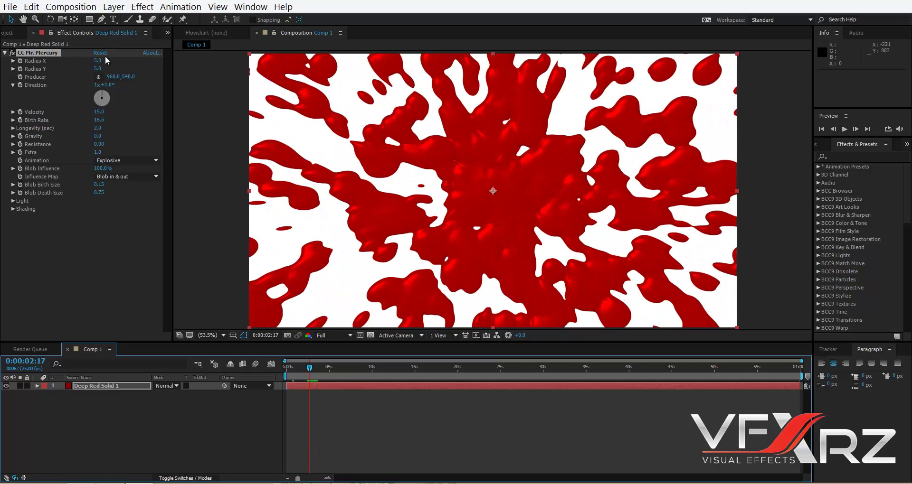
Step: Reset CC Mr. Mercury to defaults and scrub Blob Birth Size larger around the six-second mark
{"action": "left_click", "coordinate": [100, 53]}
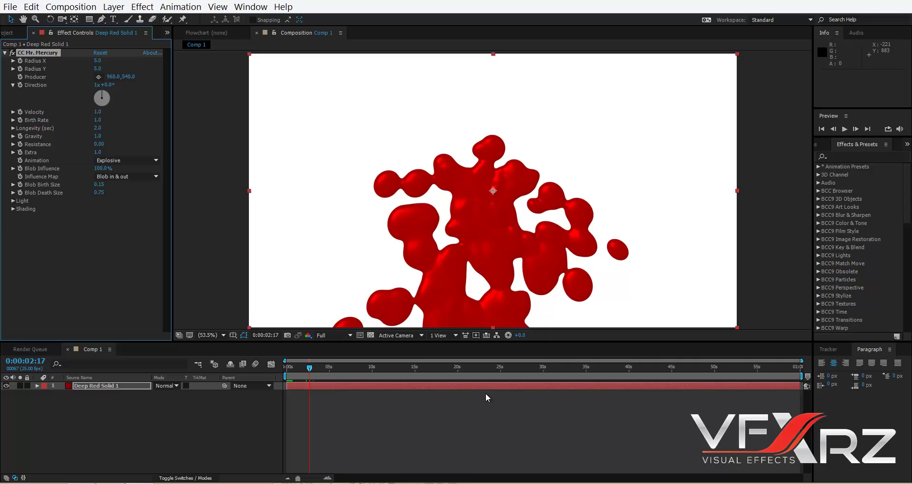
{"action": "left_click", "coordinate": [337, 369]}
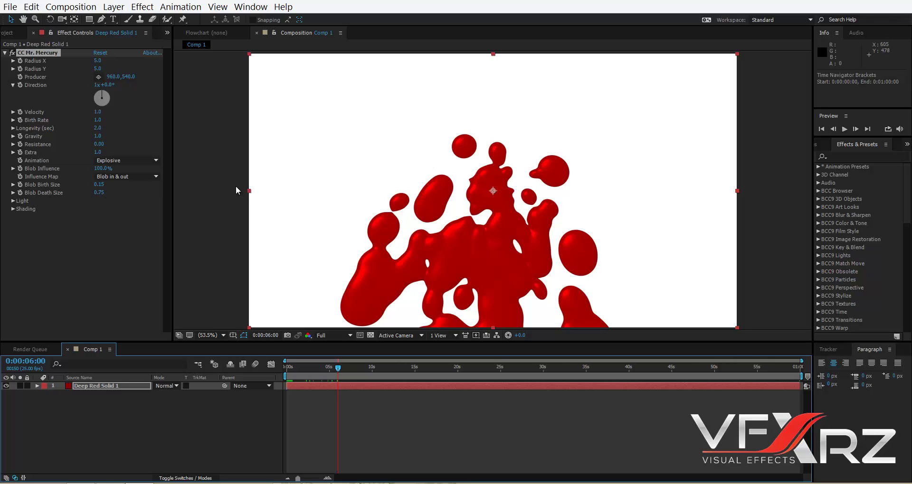
{"action": "left_click_drag", "start_coordinate": [99, 184], "coordinate": [201, 187]}
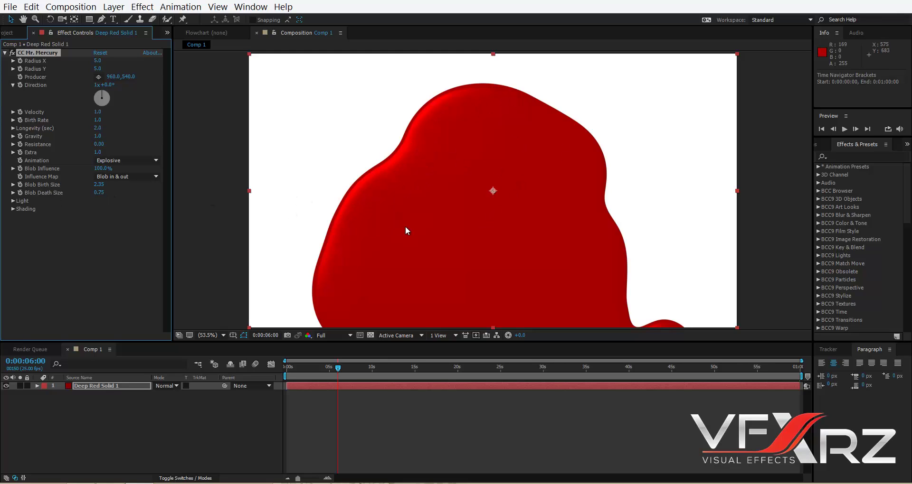
{"action": "left_click_drag", "start_coordinate": [336, 368], "coordinate": [318, 373]}
Step: Set Blob Birth Size to 0.50 and Blob Death Size to 0.00, then check a later frame
{"action": "left_click", "coordinate": [101, 185]}
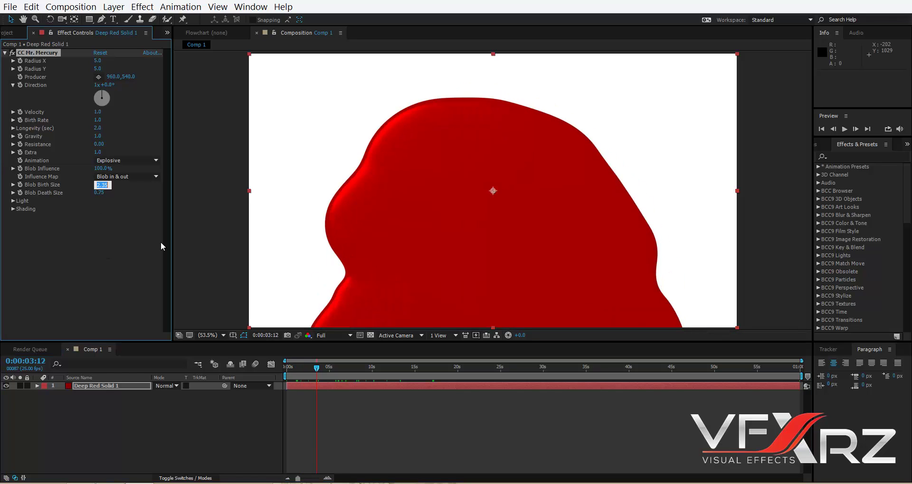
{"action": "type", "text": "0.5"}
{"action": "left_click", "coordinate": [142, 265]}
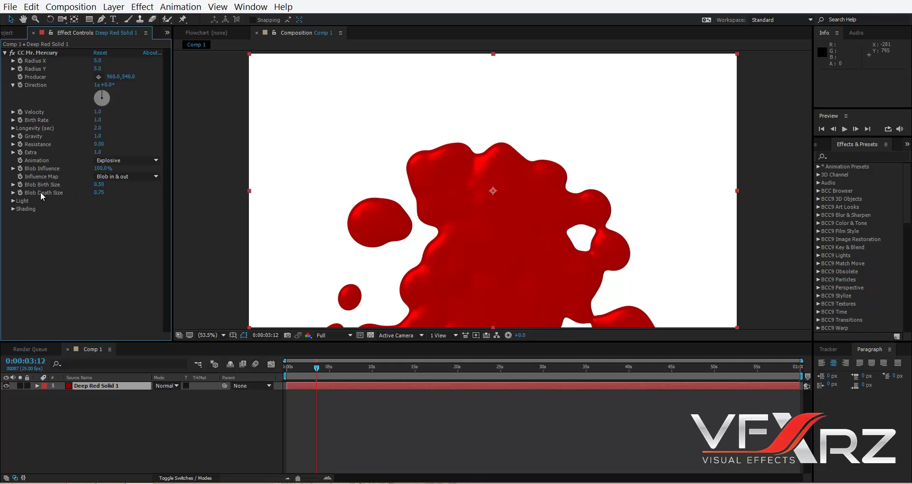
{"action": "left_click", "coordinate": [99, 192]}
{"action": "type", "text": "0"}
{"action": "key", "text": "Return"}
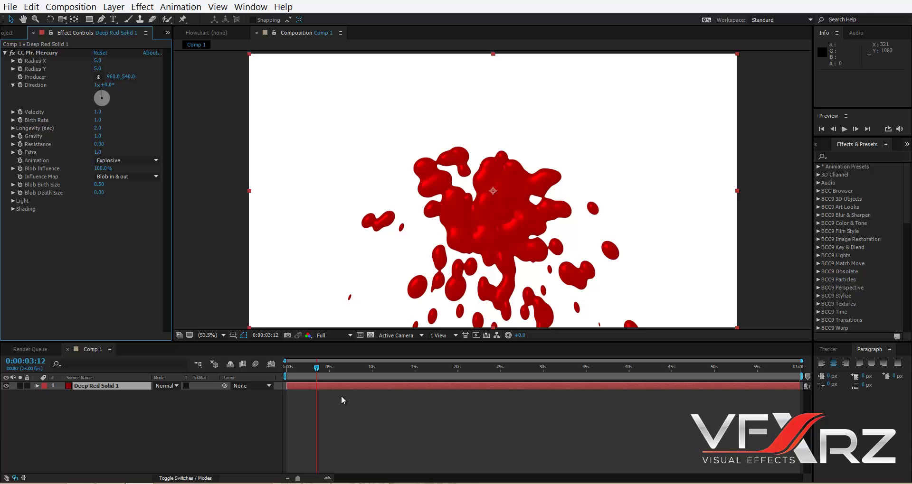
{"action": "left_click_drag", "start_coordinate": [316, 372], "coordinate": [331, 372]}
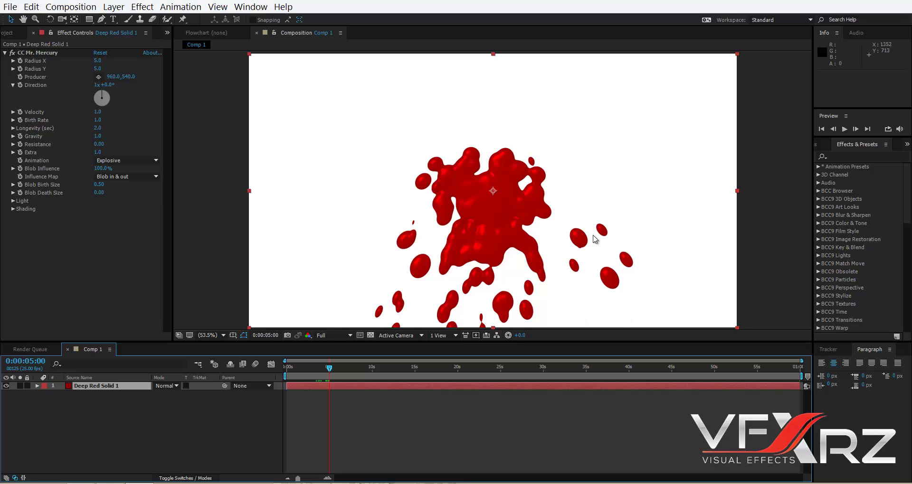
Step: Bring CC Mr. Mercury's Light Intensity down to 0.0 for flat, unlit blobs
{"action": "left_click", "coordinate": [13, 201]}
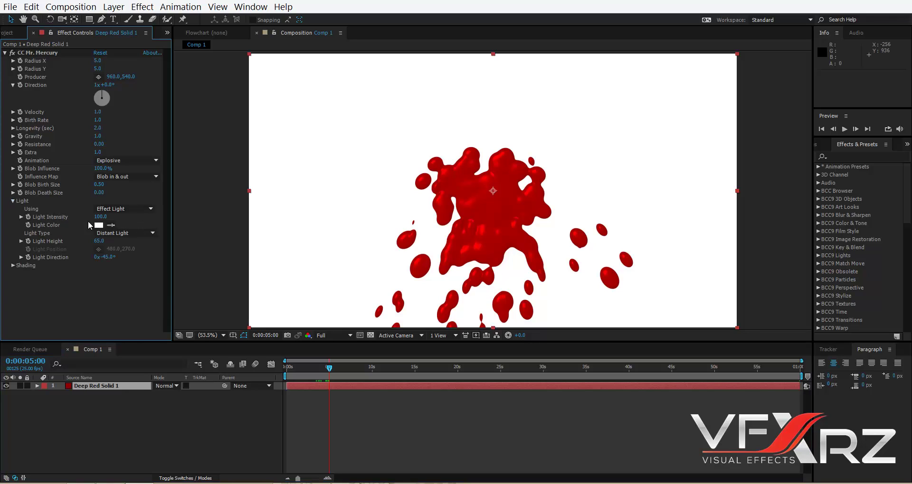
{"action": "left_click_drag", "start_coordinate": [104, 217], "coordinate": [106, 216]}
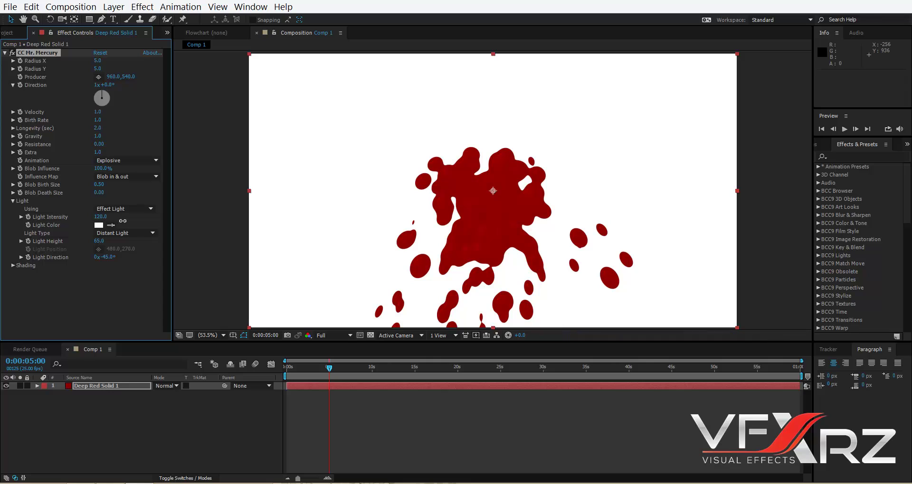
{"action": "left_click_drag", "start_coordinate": [35, 231], "coordinate": [5, 232]}
Step: Preview the splash from the start at 50% zoom, stopping around 4 seconds
{"action": "key", "text": "comma"}
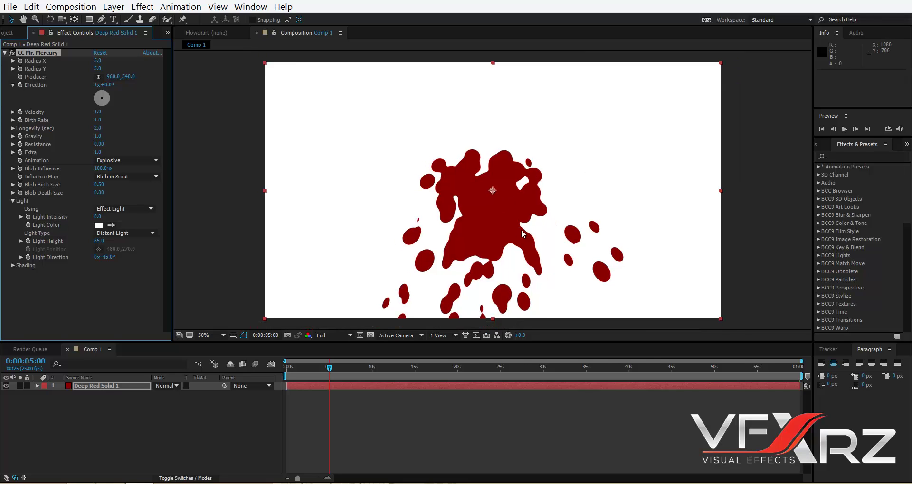
{"action": "key", "text": "period"}
{"action": "key", "text": "period"}
{"action": "key", "text": "comma"}
{"action": "key", "text": "comma"}
{"action": "left_click_drag", "start_coordinate": [326, 374], "coordinate": [272, 380]}
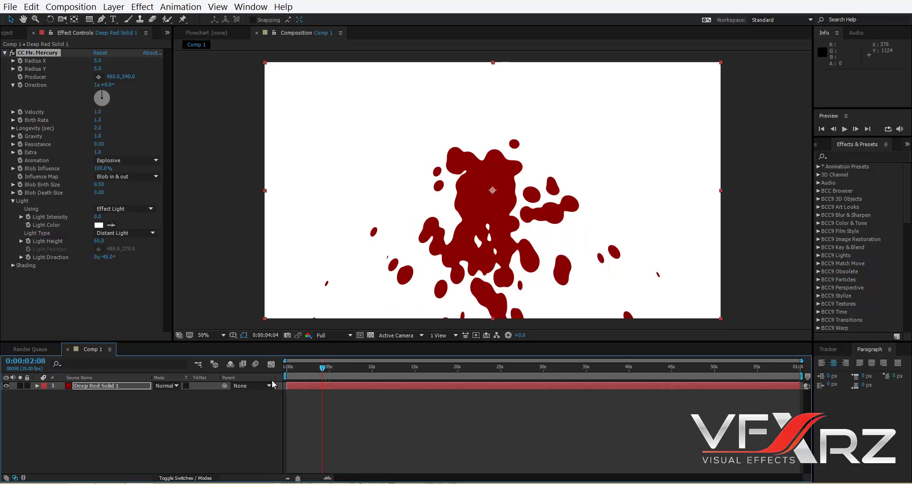
{"action": "key", "text": "space"}
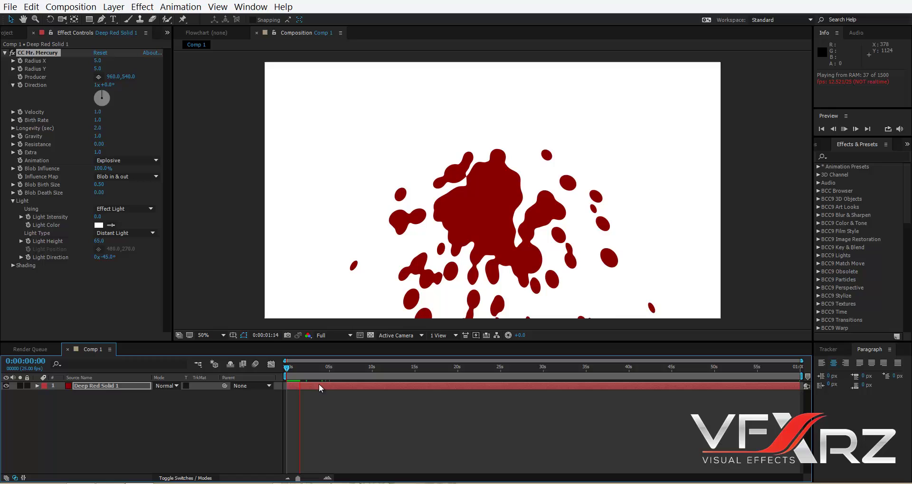
{"action": "left_click_drag", "start_coordinate": [291, 366], "coordinate": [321, 374]}
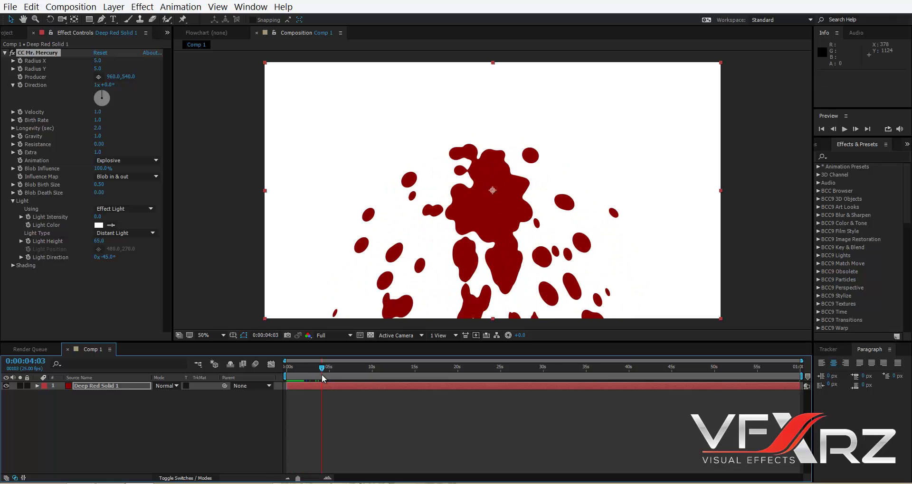
Step: Adjust Mr. Mercury's shading to Ambient 23.0 and Light Intensity 94.0 for glossy blobs
{"action": "left_click", "coordinate": [13, 266]}
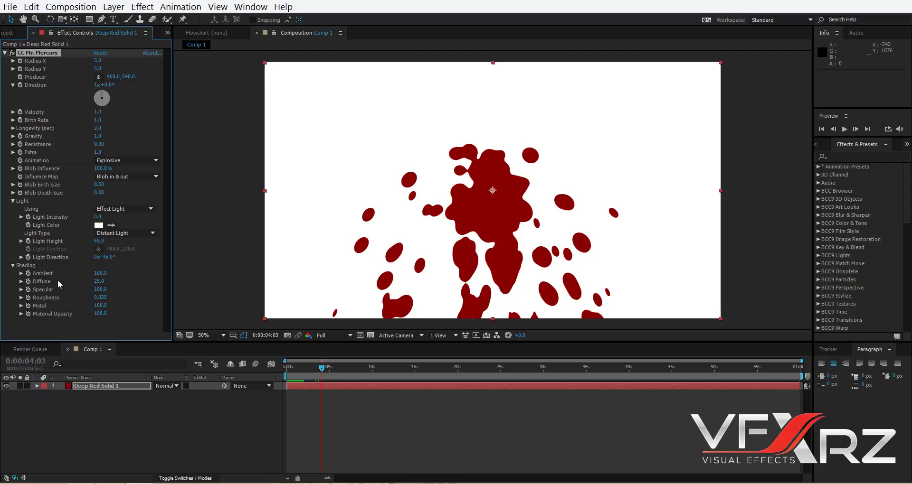
{"action": "left_click_drag", "start_coordinate": [53, 275], "coordinate": [170, 277]}
{"action": "left_click_drag", "start_coordinate": [111, 273], "coordinate": [95, 273]}
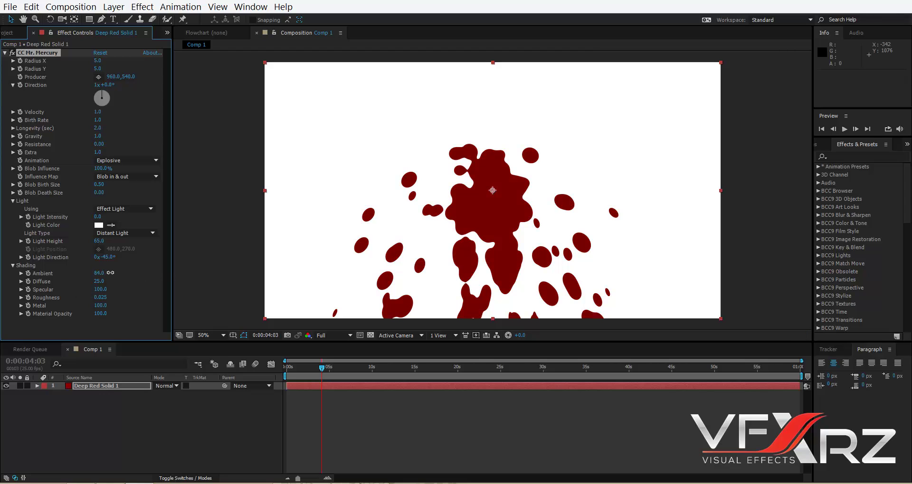
{"action": "left_click_drag", "start_coordinate": [101, 217], "coordinate": [135, 216]}
{"action": "left_click_drag", "start_coordinate": [236, 218], "coordinate": [146, 221]}
{"action": "mouse_move", "coordinate": [98, 273]}
{"action": "left_mouse_down"}
{"action": "mouse_move", "coordinate": [244, 328]}
{"action": "mouse_move", "coordinate": [135, 283]}
{"action": "mouse_move", "coordinate": [101, 284]}
{"action": "mouse_move", "coordinate": [140, 284]}
{"action": "mouse_move", "coordinate": [92, 281]}
{"action": "left_mouse_up"}
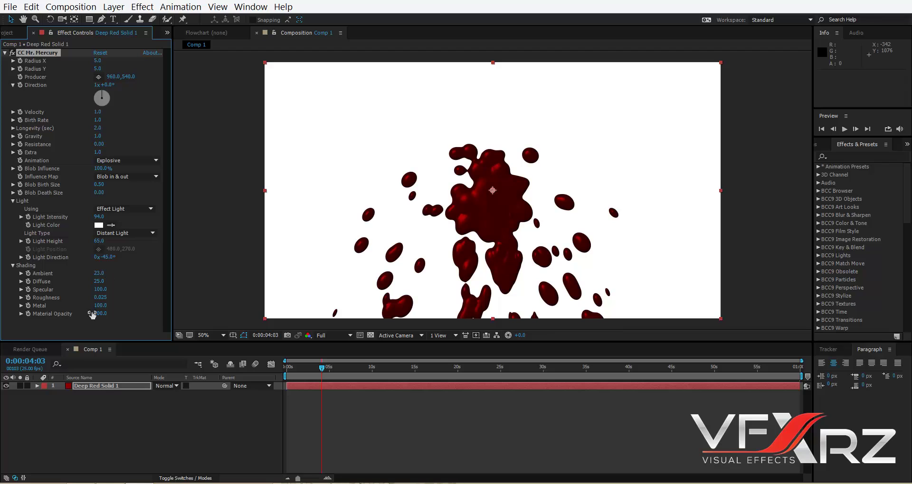
Step: Collapse the Shading, Light and CC Mr. Mercury properties in Effect Controls
{"action": "left_click", "coordinate": [13, 266]}
{"action": "left_click", "coordinate": [13, 201]}
{"action": "right_click", "coordinate": [157, 252]}
{"action": "left_click", "coordinate": [13, 161]}
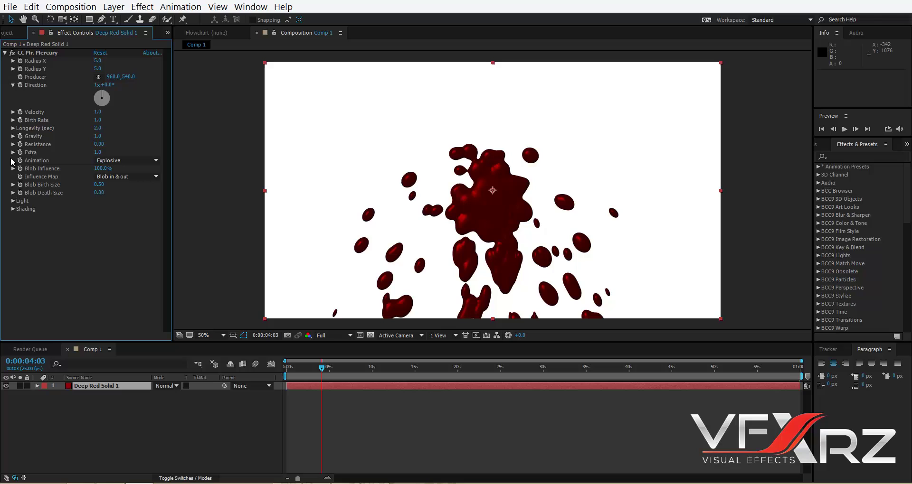
{"action": "left_click", "coordinate": [5, 52]}
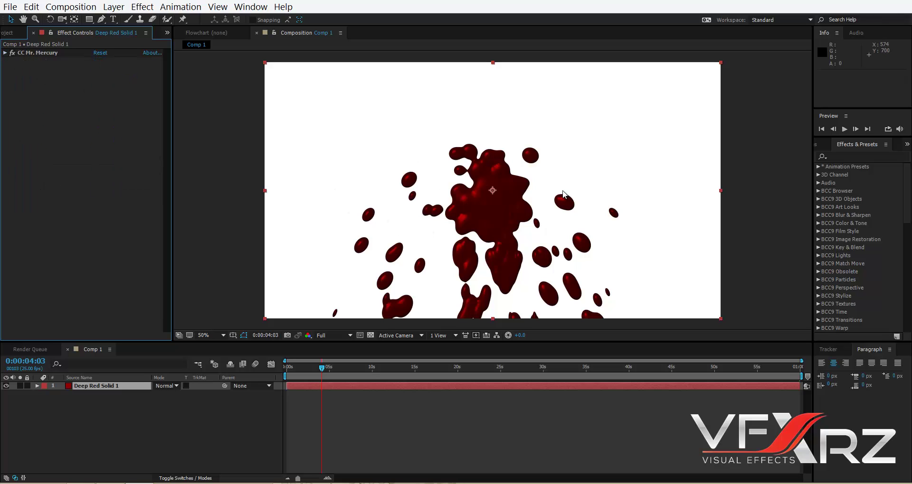
Step: Add a Levels effect with Input Black 44.0 and Input White 133.0
{"action": "right_click", "coordinate": [49, 200]}
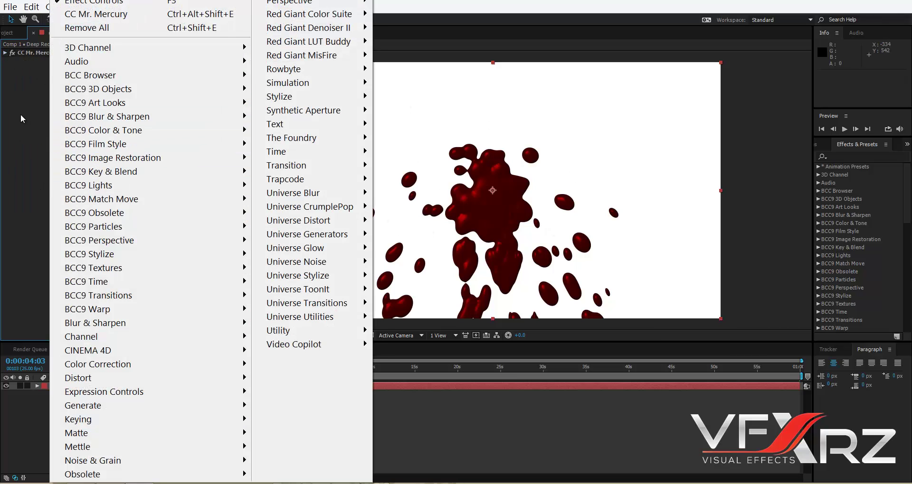
{"action": "mouse_move", "coordinate": [144, 64]}
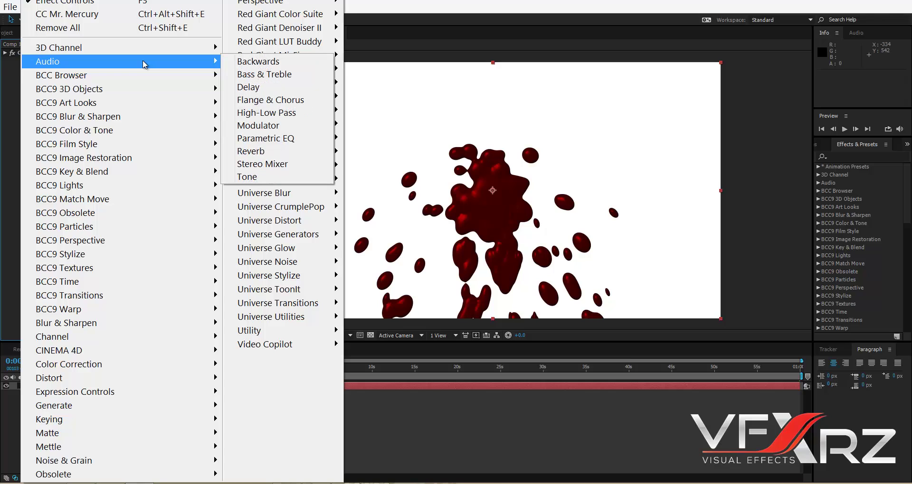
{"action": "mouse_move", "coordinate": [76, 364]}
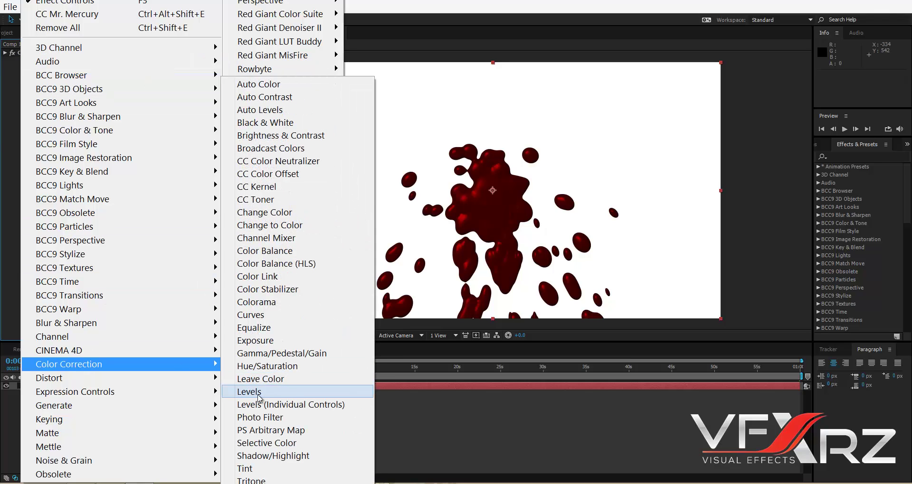
{"action": "left_click", "coordinate": [258, 392]}
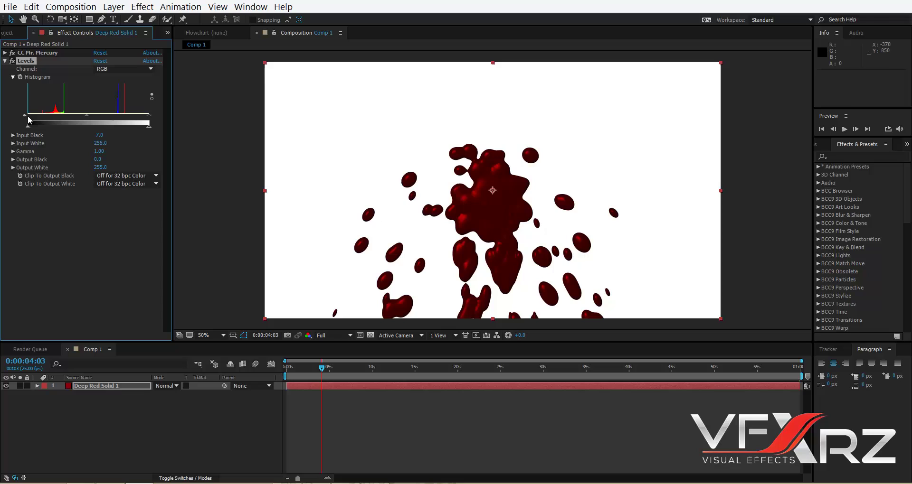
{"action": "left_click_drag", "start_coordinate": [27, 116], "coordinate": [64, 120]}
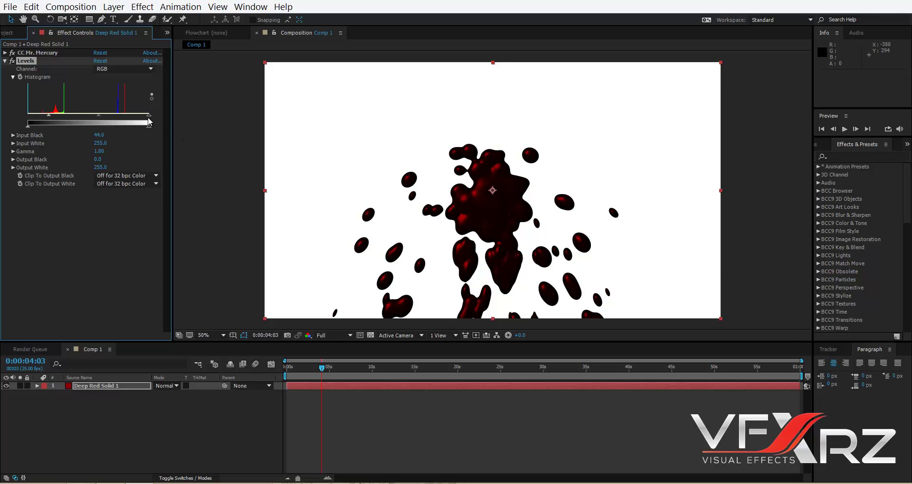
{"action": "left_click_drag", "start_coordinate": [134, 121], "coordinate": [104, 122]}
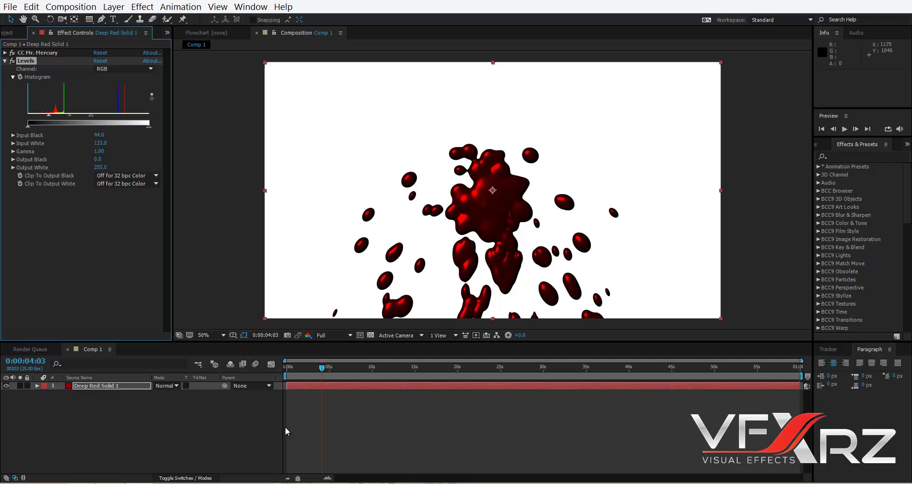
{"action": "left_click_drag", "start_coordinate": [312, 373], "coordinate": [328, 376]}
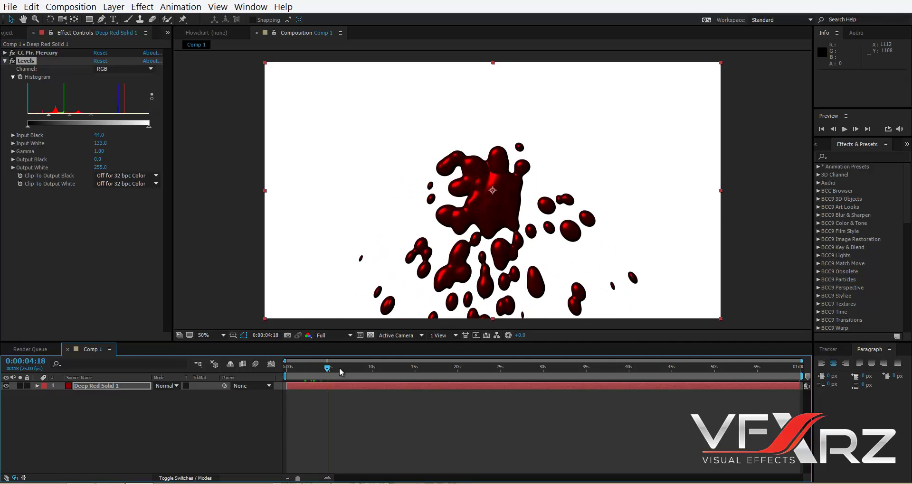